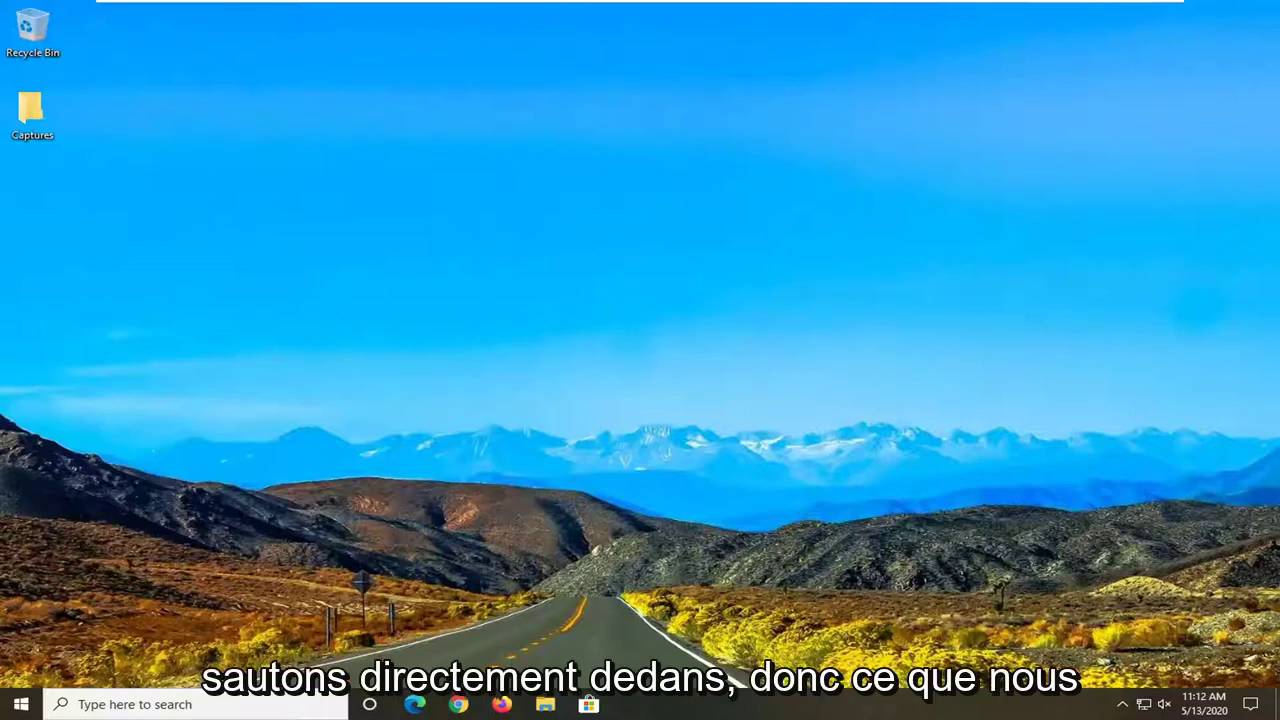
Search the Start menu for sysdm.cpl and launch it to open System Properties.
{"action": "left_click", "coordinate": [22, 704]}
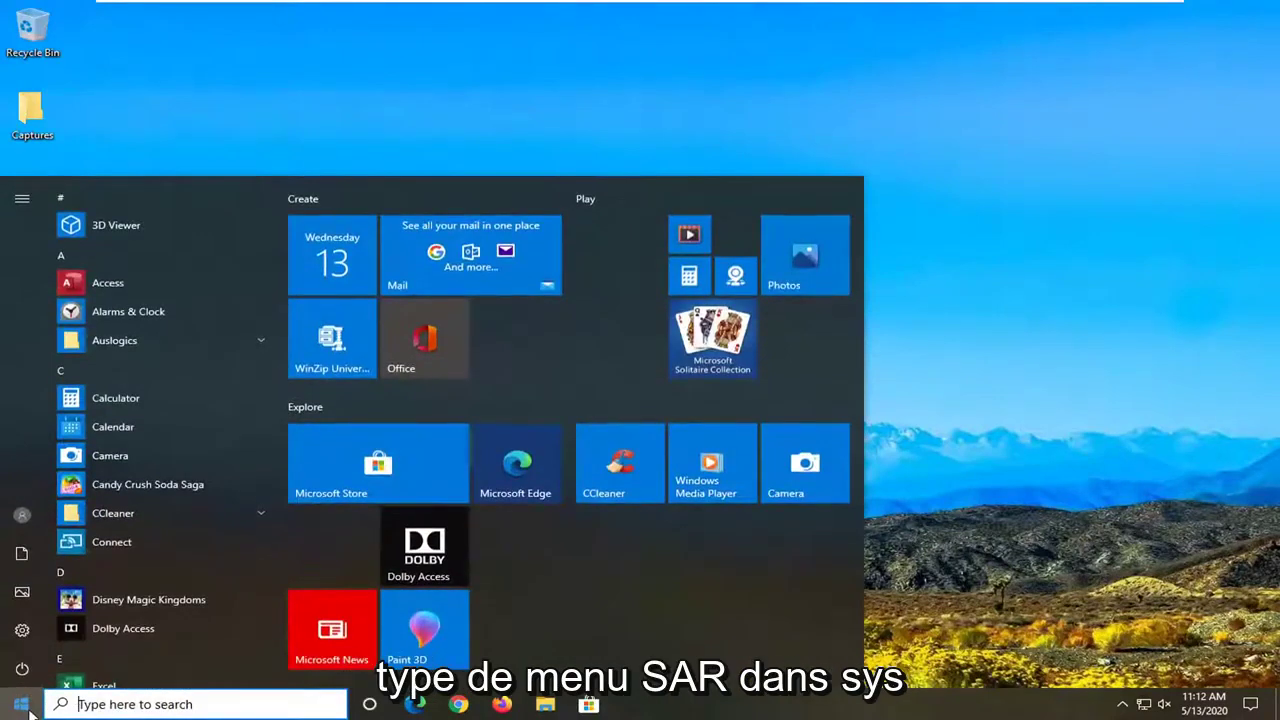
{"action": "type", "text": "sys"}
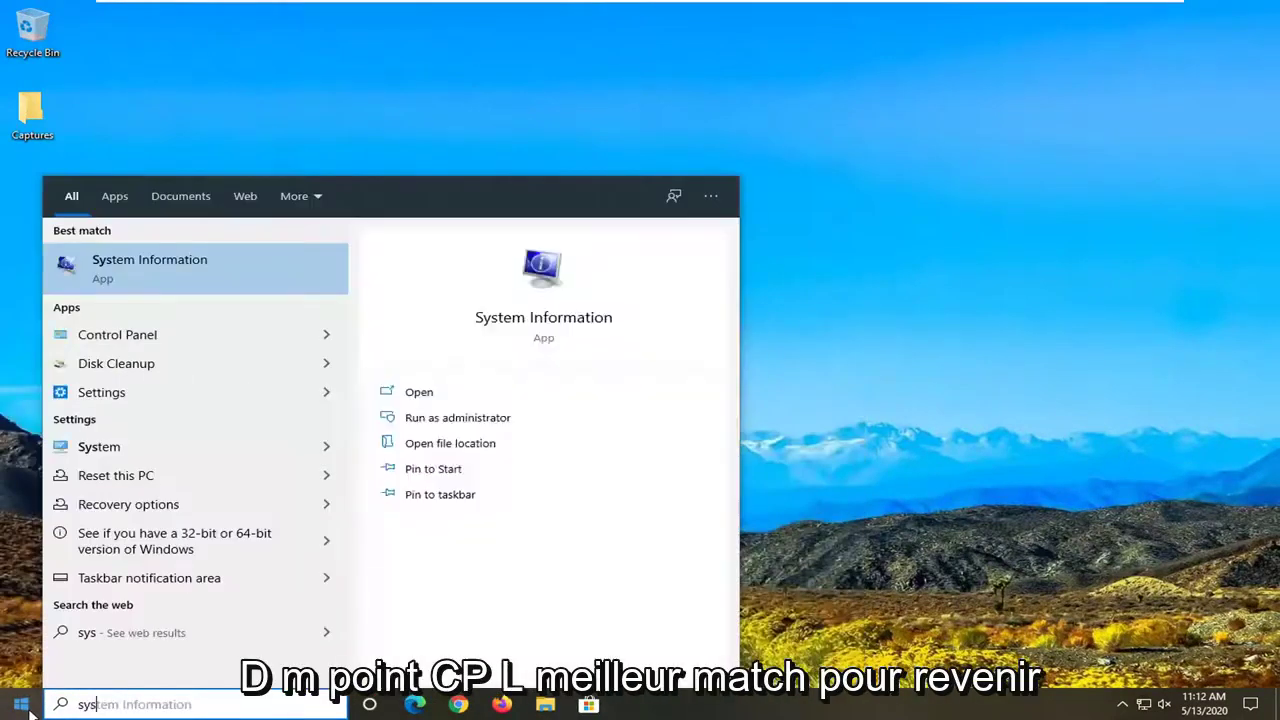
{"action": "type", "text": "dm.cpl"}
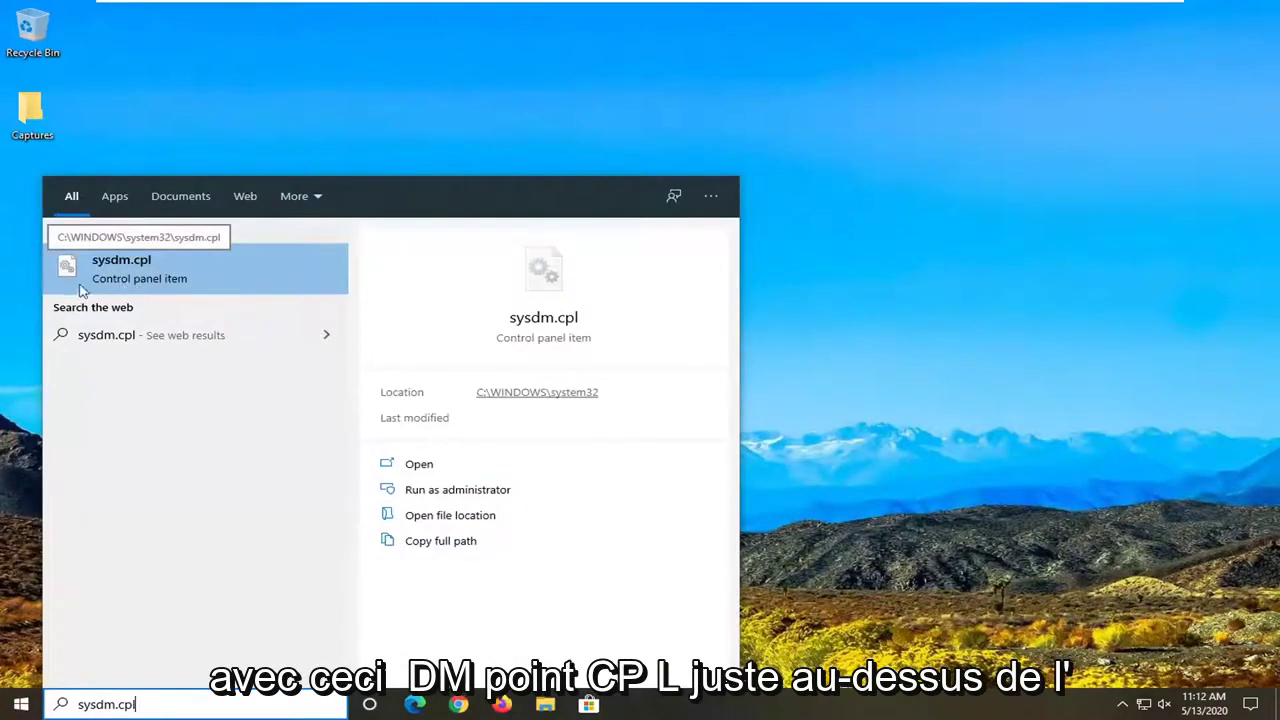
{"action": "left_click", "coordinate": [137, 284]}
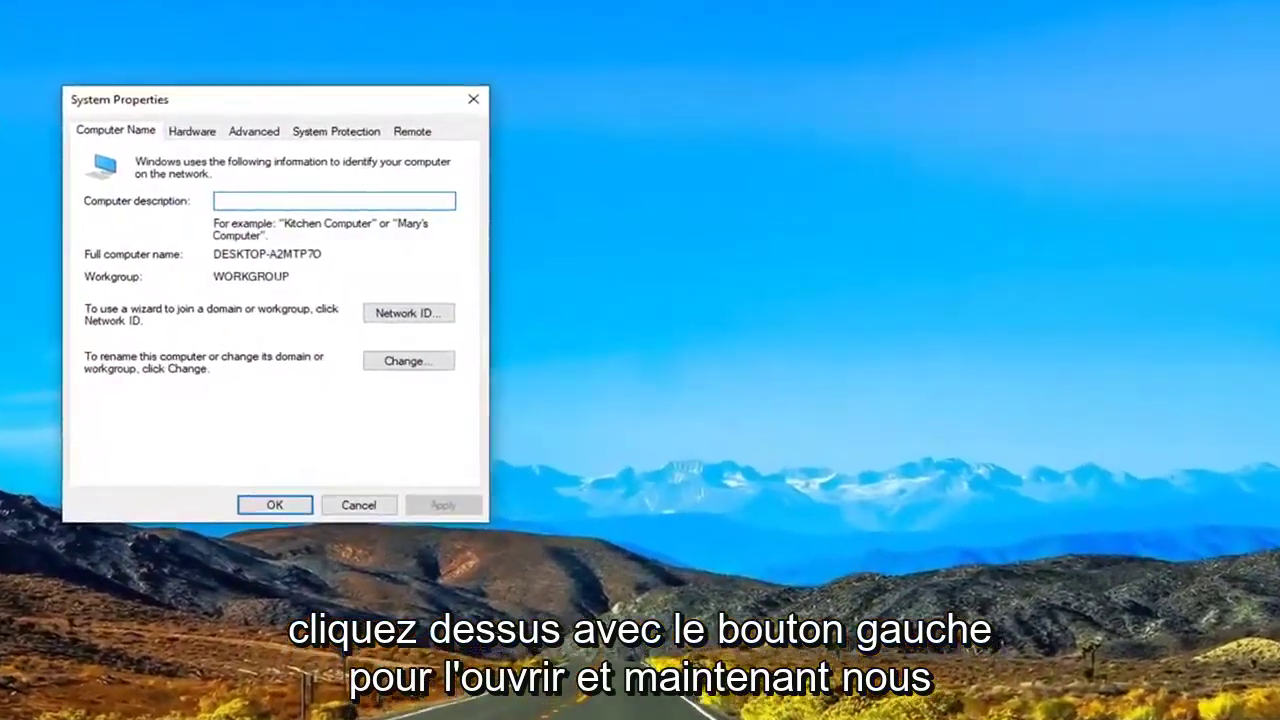
Centre the dialog and enable 'Allow remote connections to this computer' on the Remote tab.
{"action": "left_click_drag", "start_coordinate": [332, 101], "coordinate": [710, 118]}
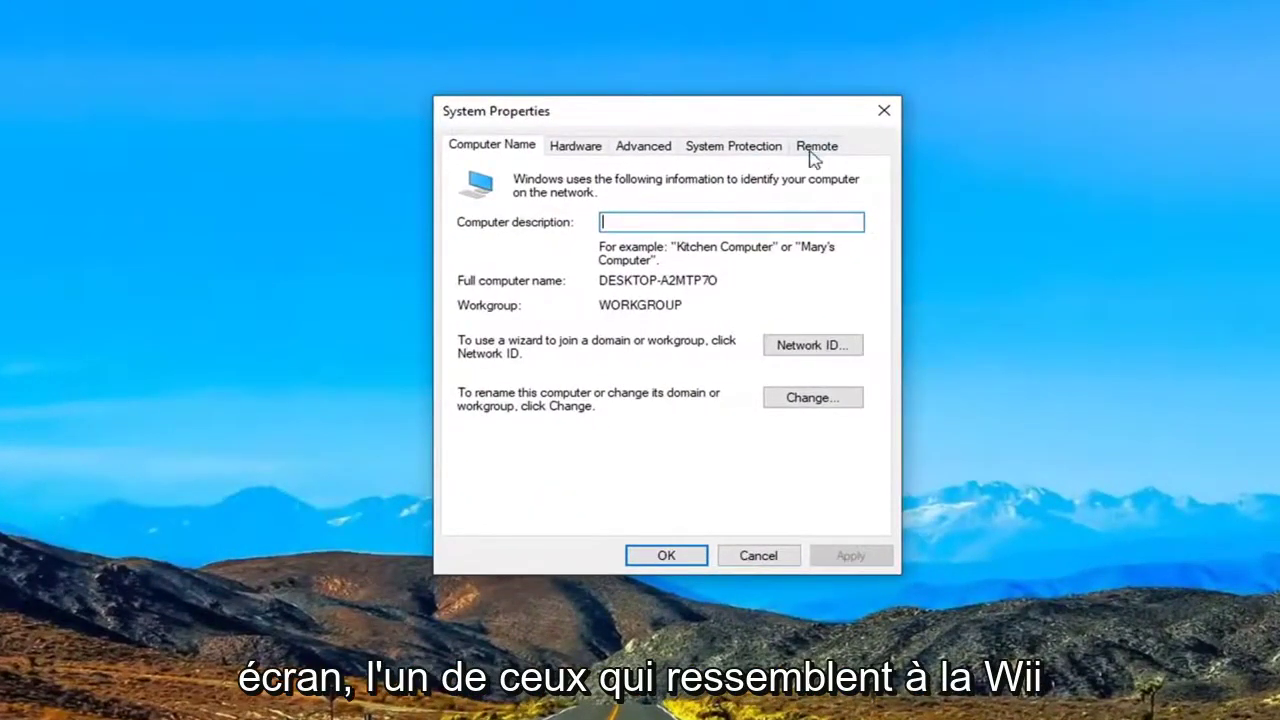
{"action": "left_click", "coordinate": [813, 152]}
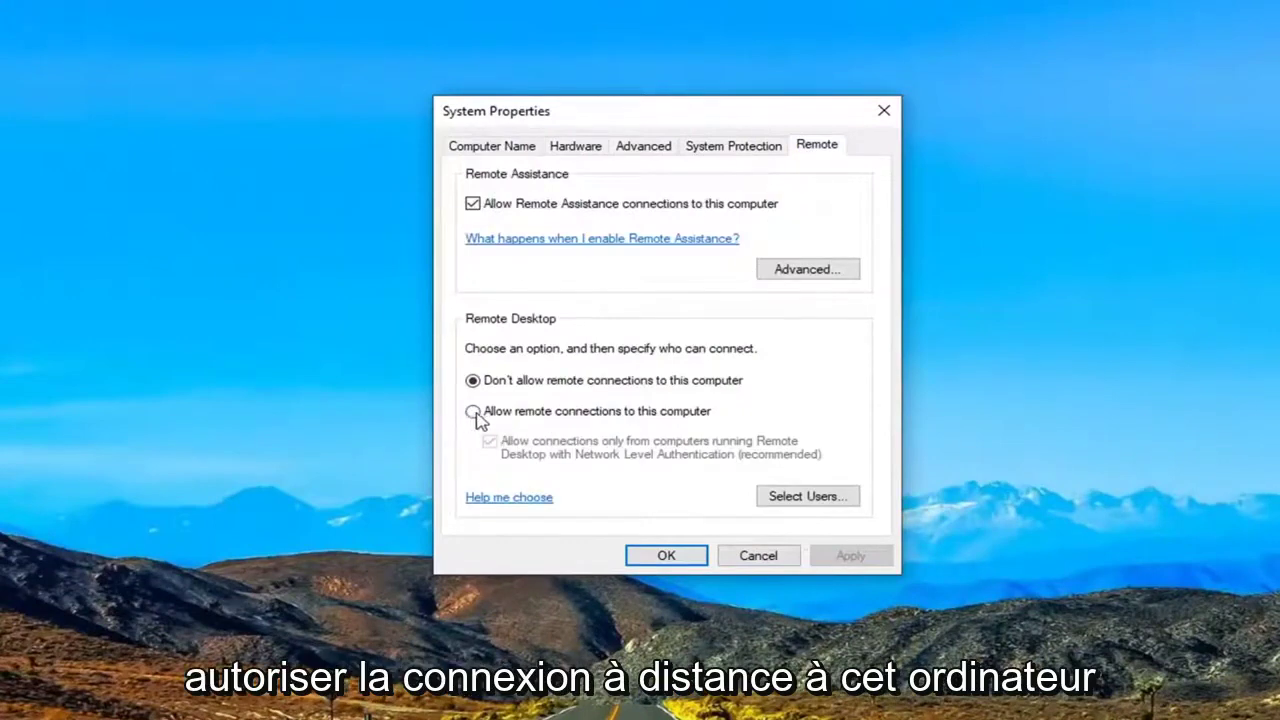
{"action": "left_click", "coordinate": [516, 418]}
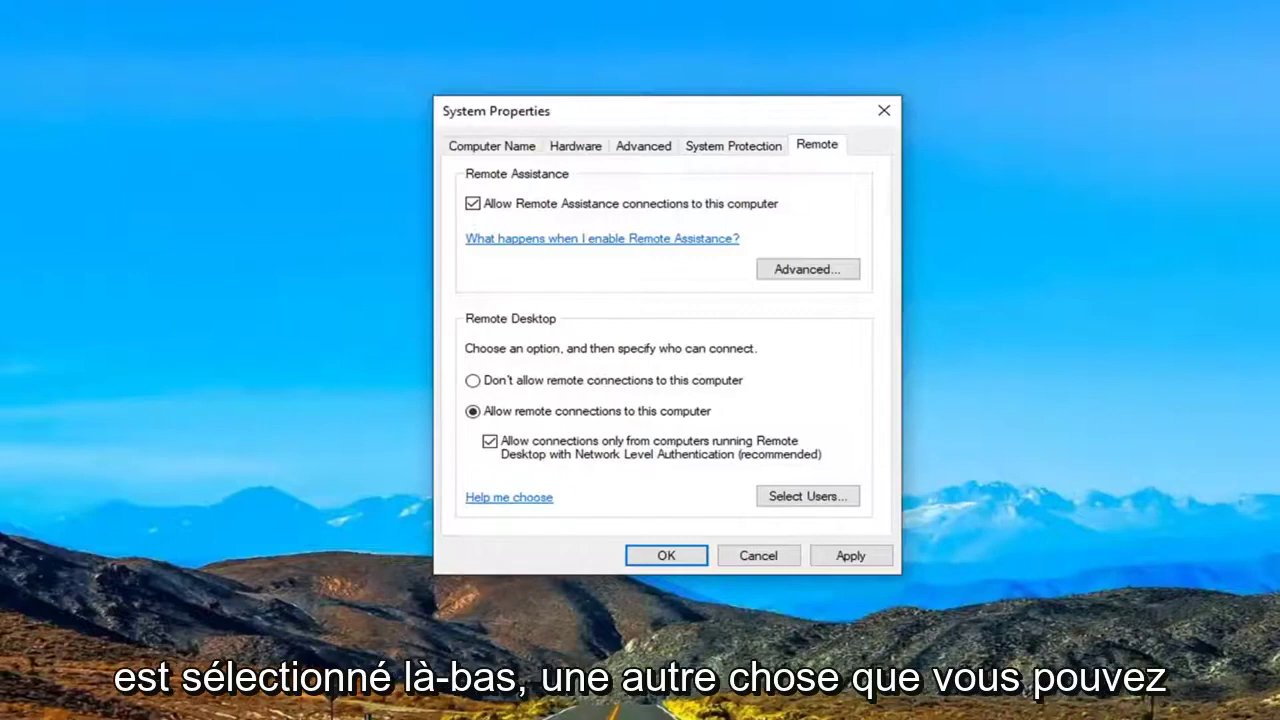
Open Remote Desktop Users, then the Select Users dialog, and reposition it on screen.
{"action": "left_click", "coordinate": [812, 497]}
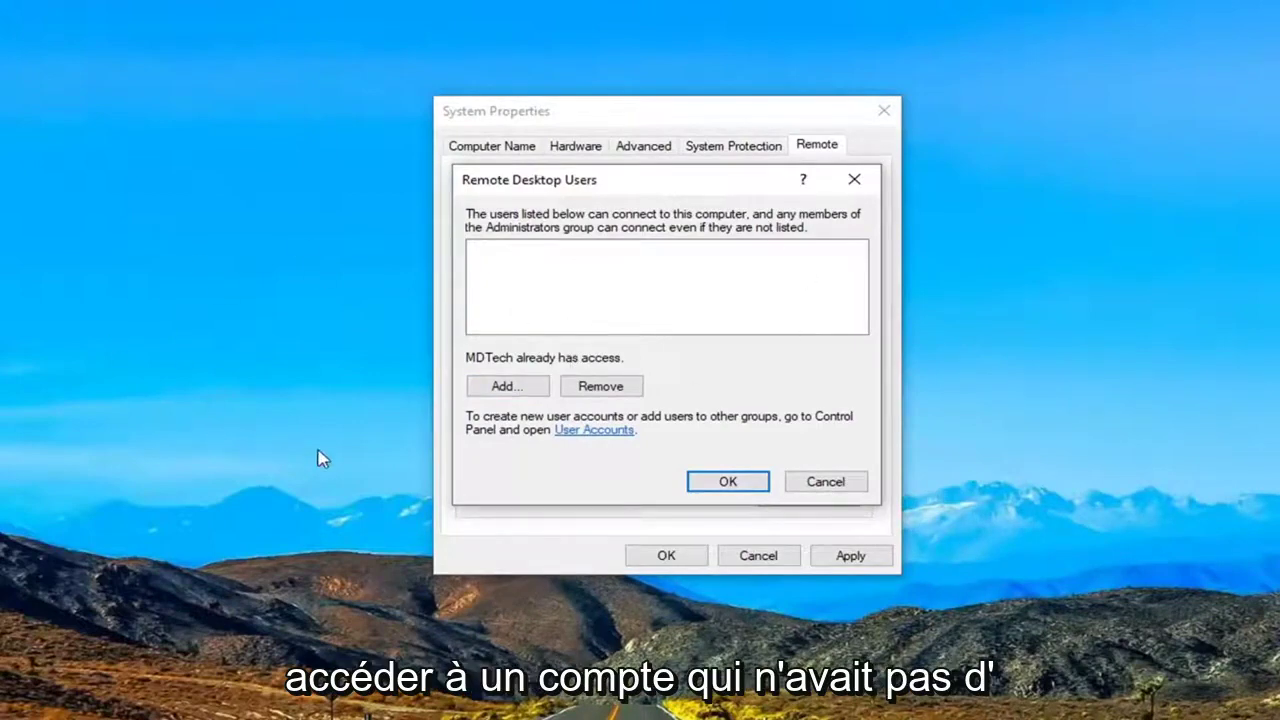
{"action": "left_click", "coordinate": [498, 396]}
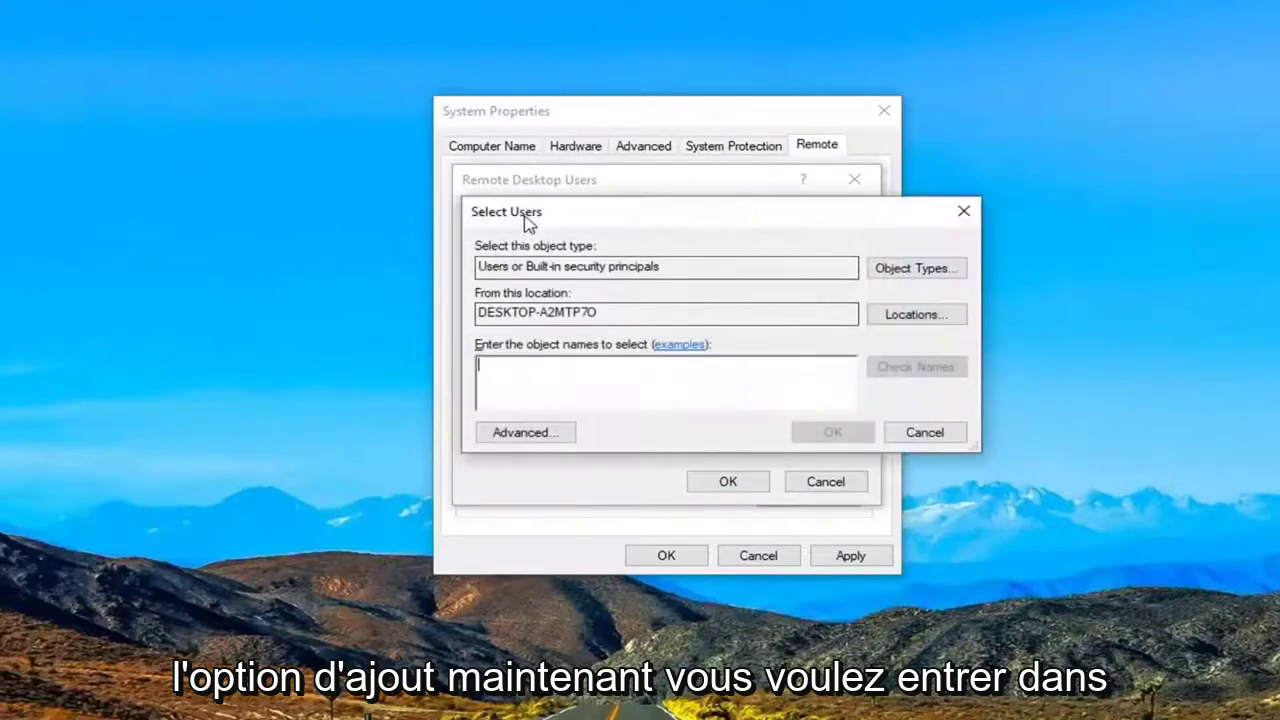
{"action": "left_click_drag", "start_coordinate": [527, 222], "coordinate": [478, 233]}
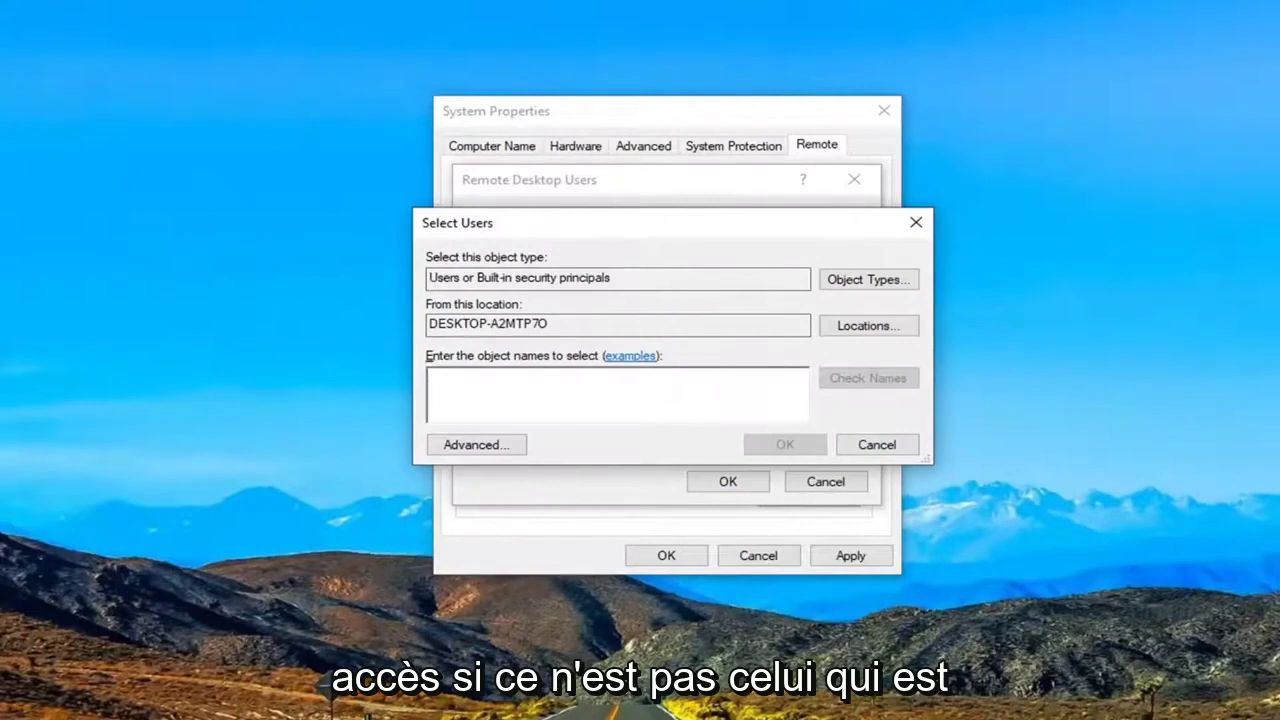
{"action": "left_click_drag", "start_coordinate": [677, 226], "coordinate": [662, 433]}
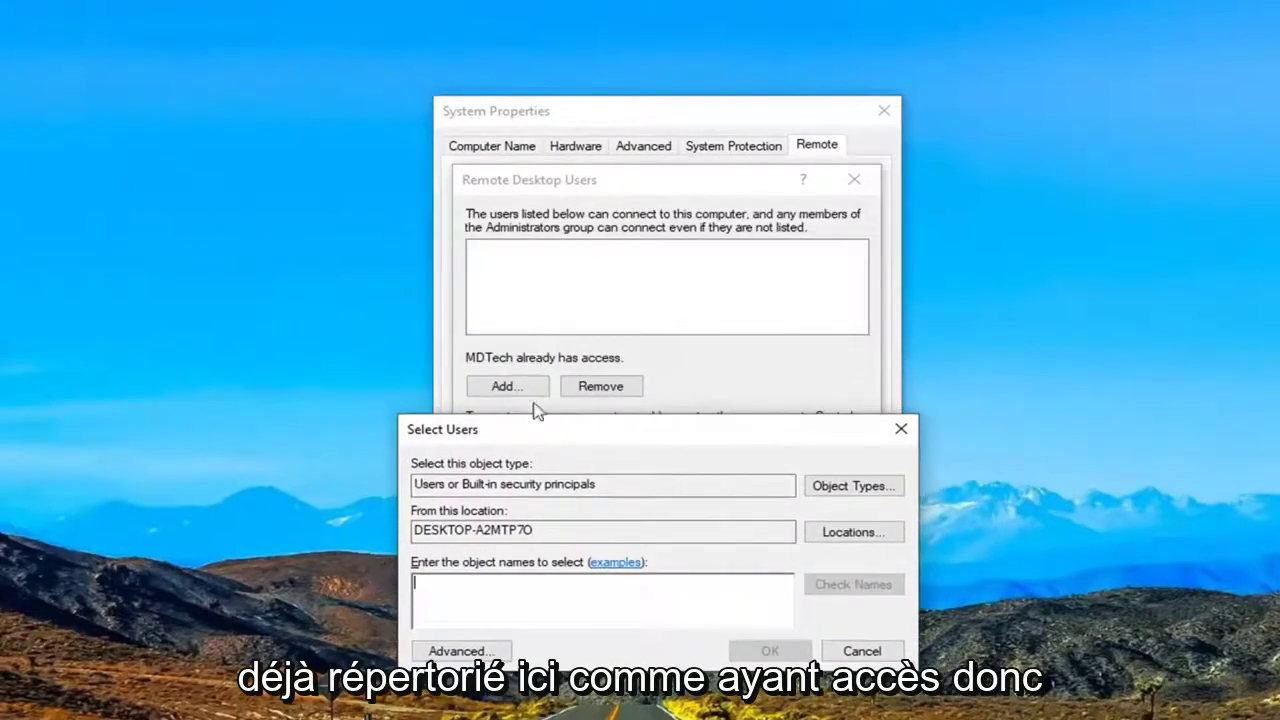
{"action": "left_click_drag", "start_coordinate": [575, 432], "coordinate": [585, 265]}
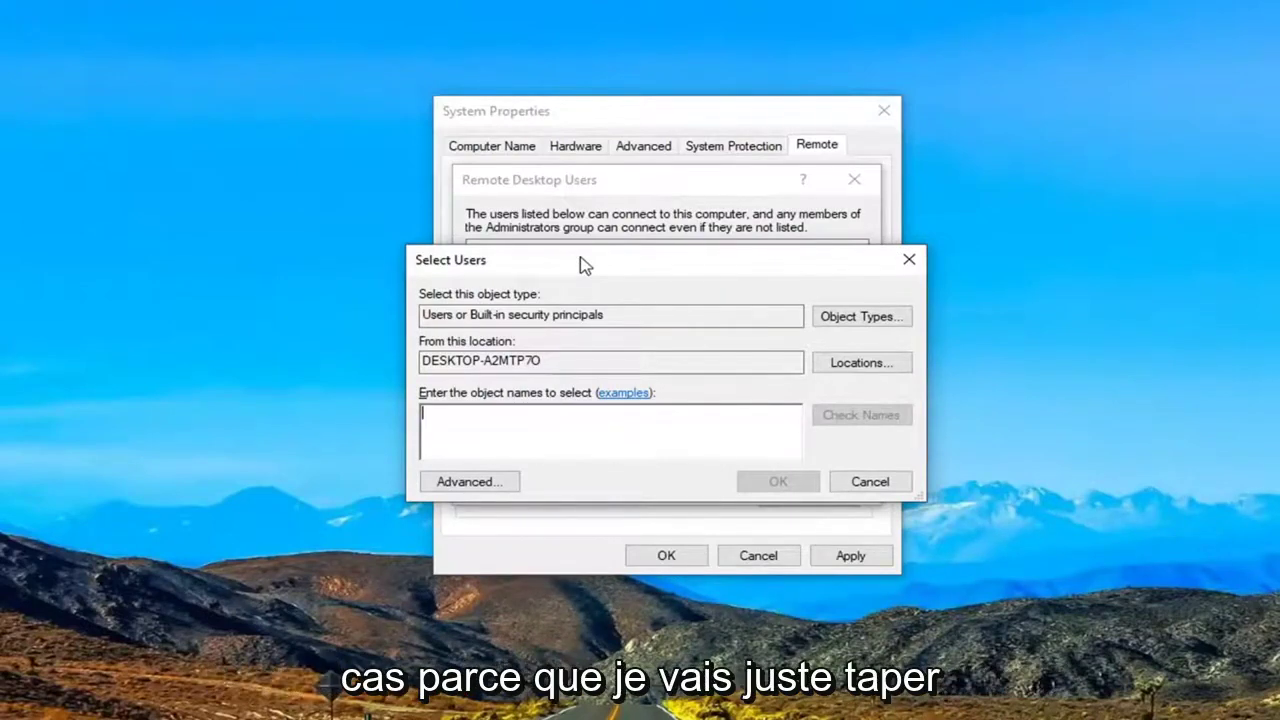
Enter 'Everyone' as the user name, resolve it via Check Names, and add it.
{"action": "type", "text": "everyone"}
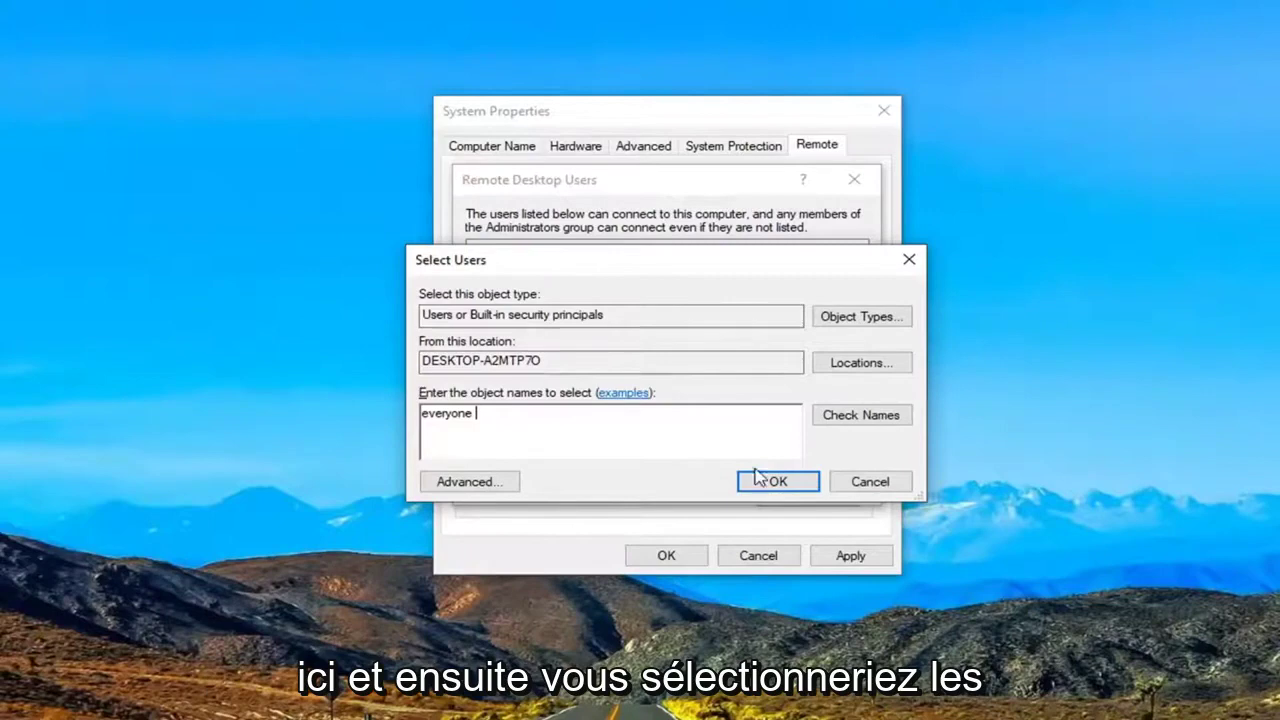
{"action": "left_click", "coordinate": [862, 426]}
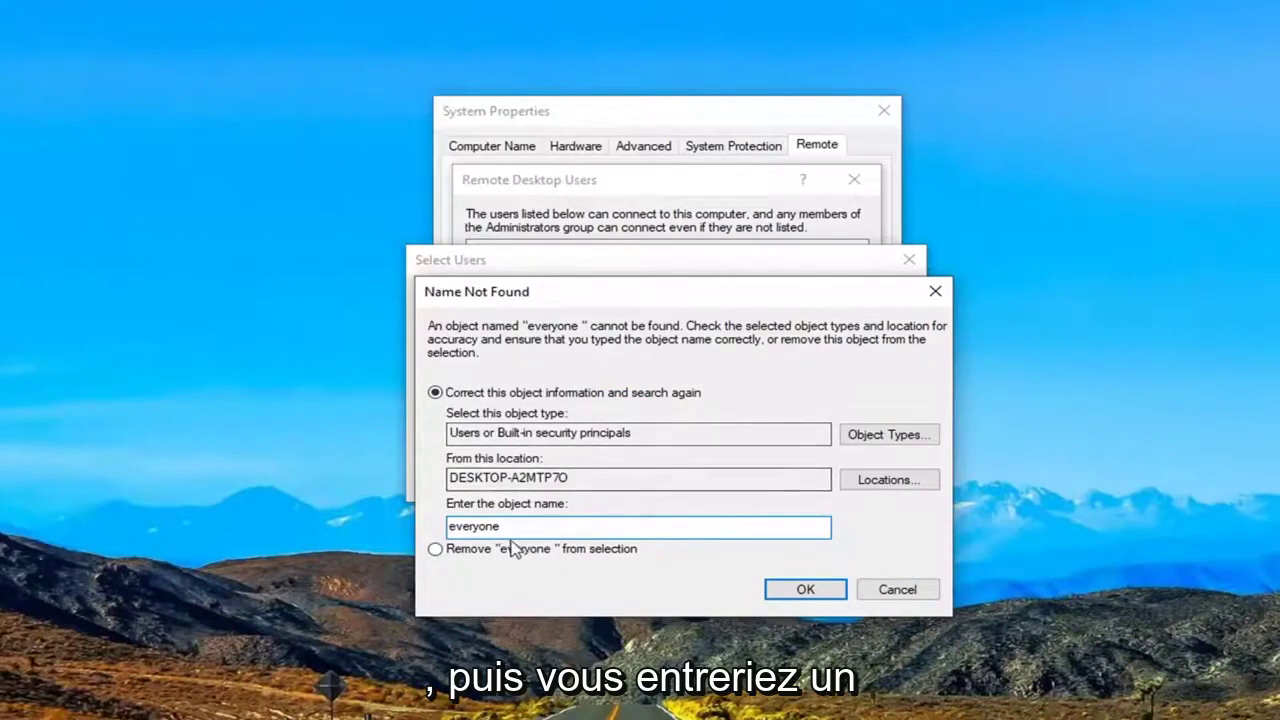
{"action": "left_click", "coordinate": [800, 590]}
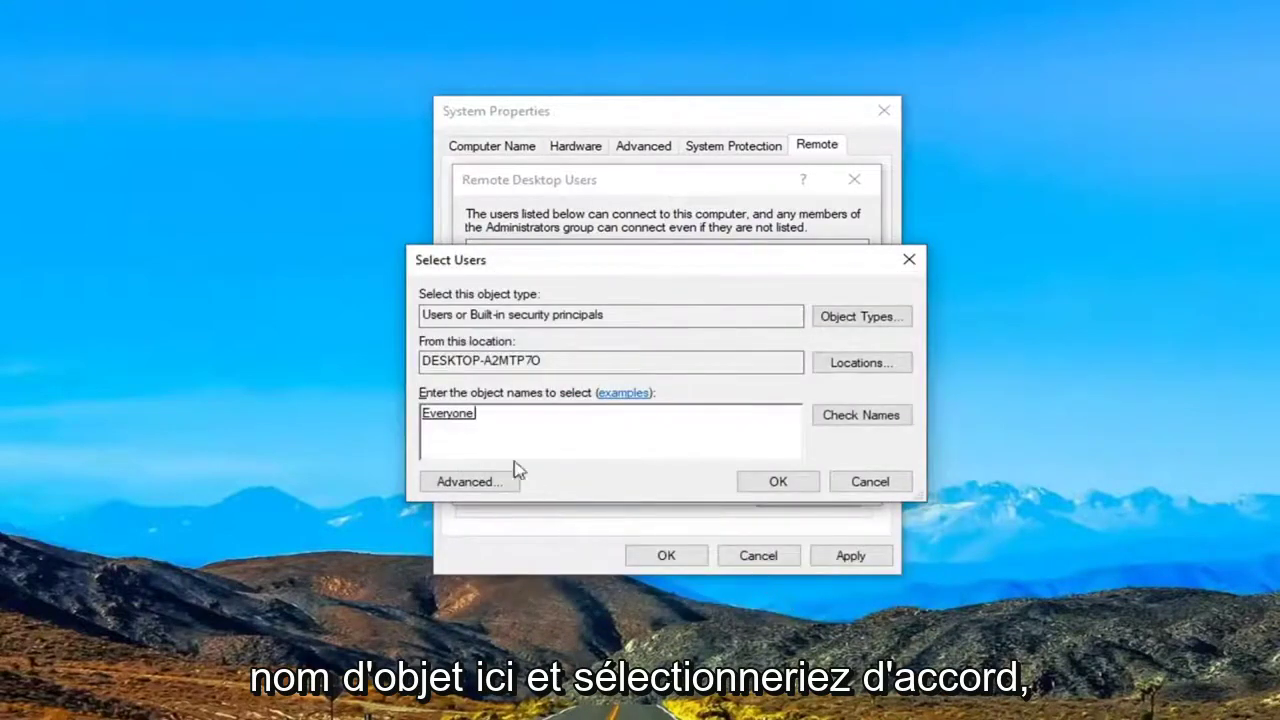
{"action": "left_click", "coordinate": [776, 484]}
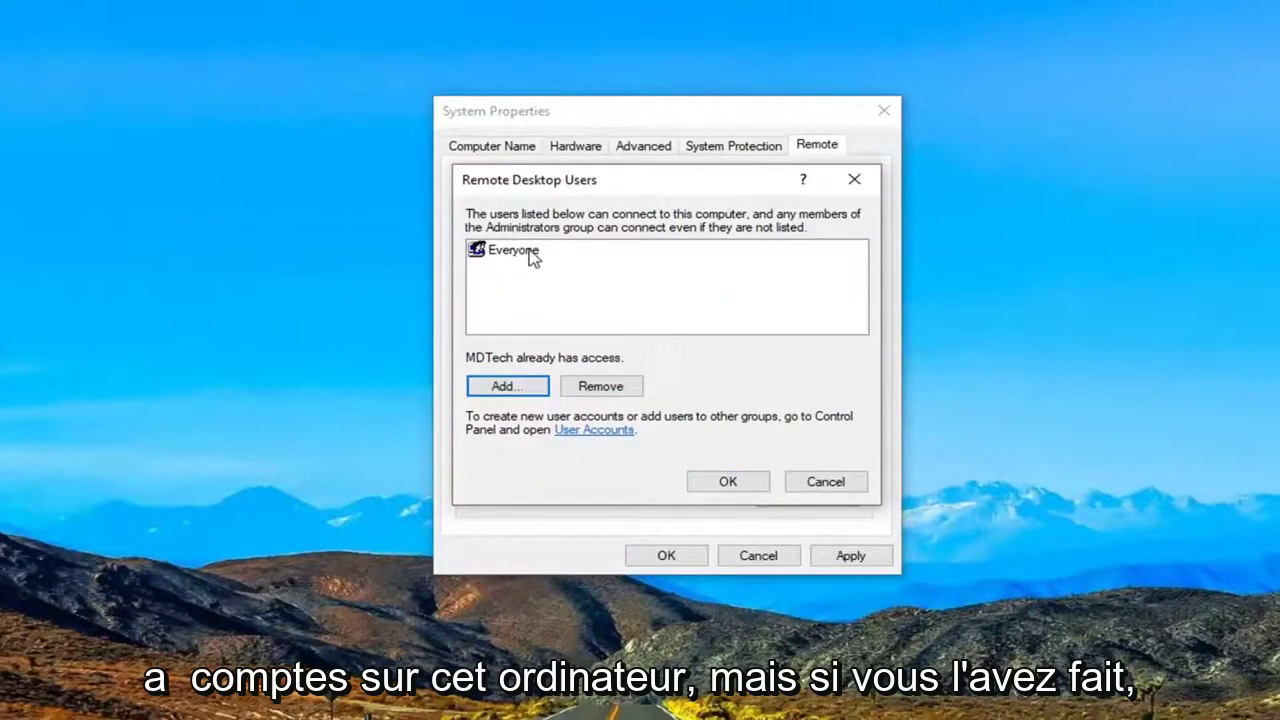
{"action": "left_click", "coordinate": [513, 250]}
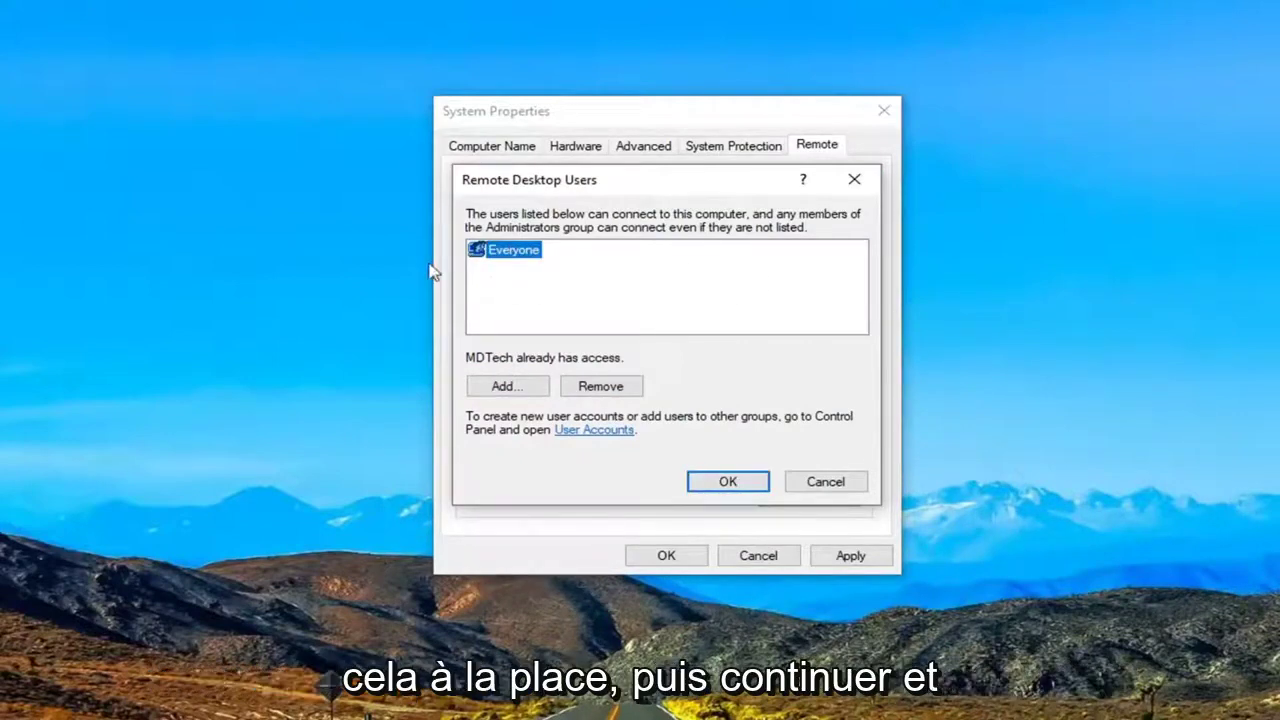
Confirm the Remote Desktop Users list, then apply and close System Properties.
{"action": "left_click", "coordinate": [728, 484]}
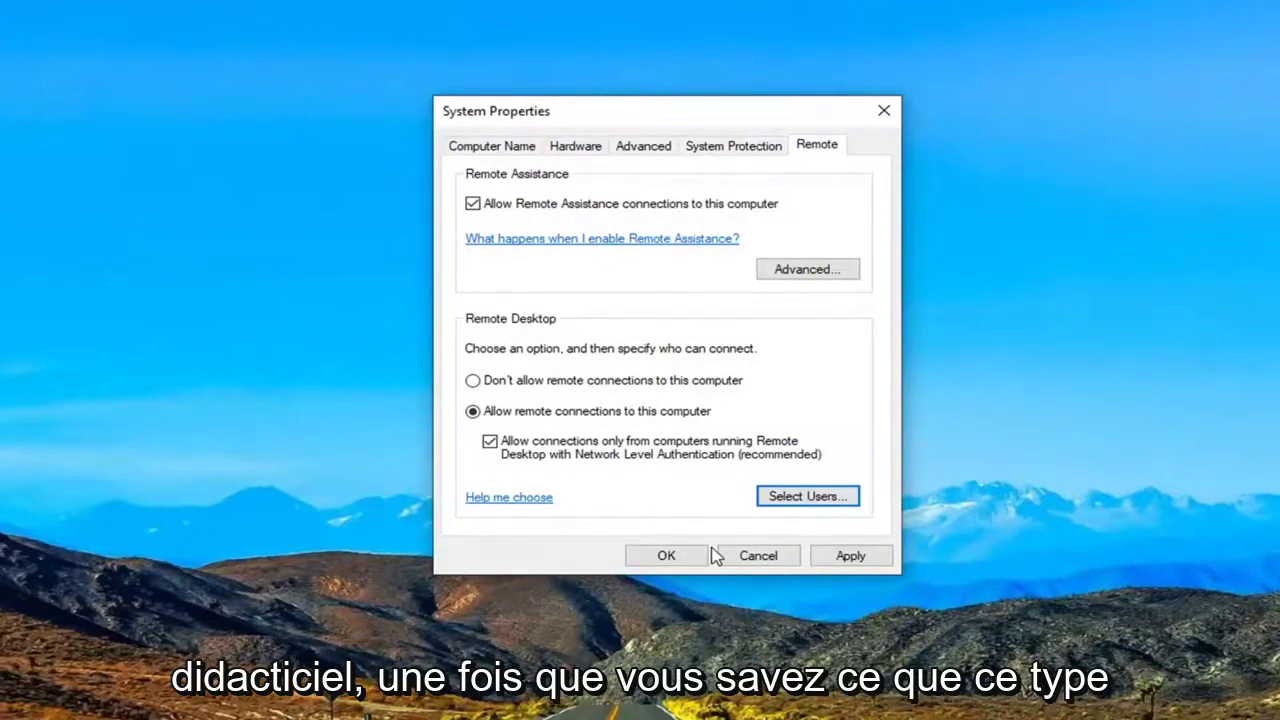
{"action": "left_click", "coordinate": [842, 559]}
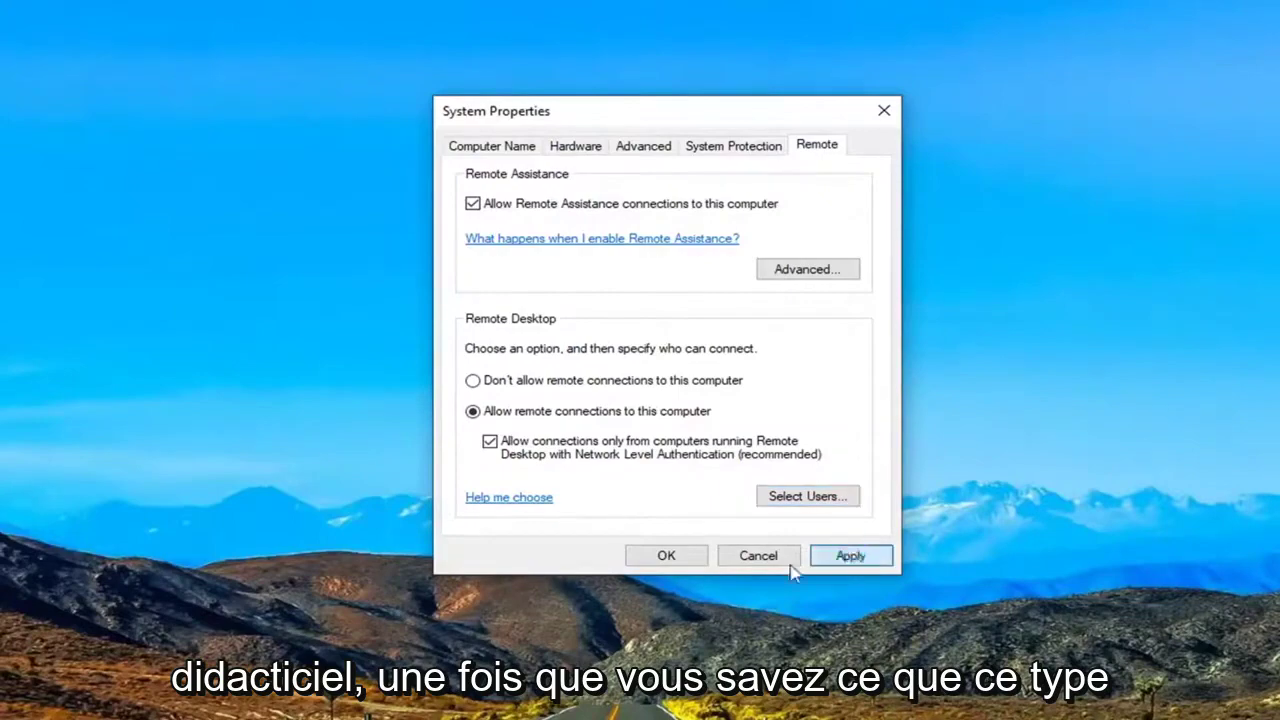
{"action": "left_click", "coordinate": [686, 564]}
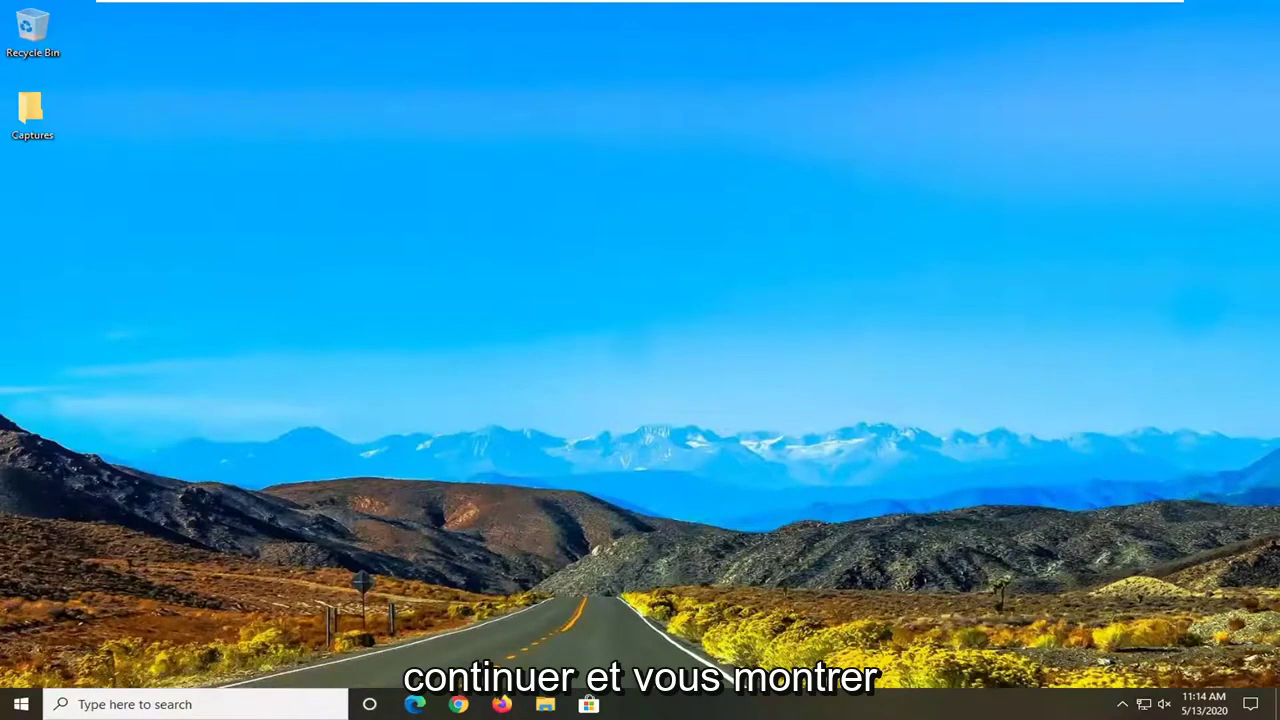
Search for cmd and run Command Prompt as administrator, approving the UAC prompt.
{"action": "left_click", "coordinate": [20, 704]}
{"action": "type", "text": "cmd"}
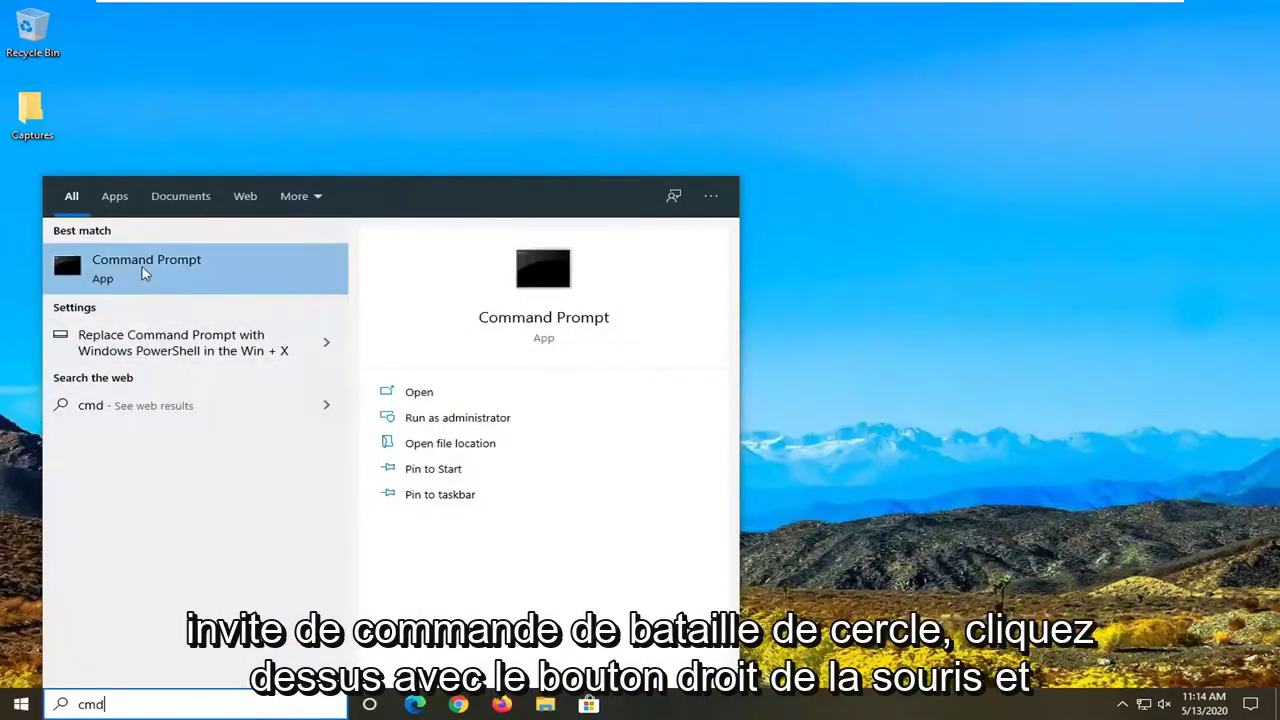
{"action": "right_click", "coordinate": [119, 270]}
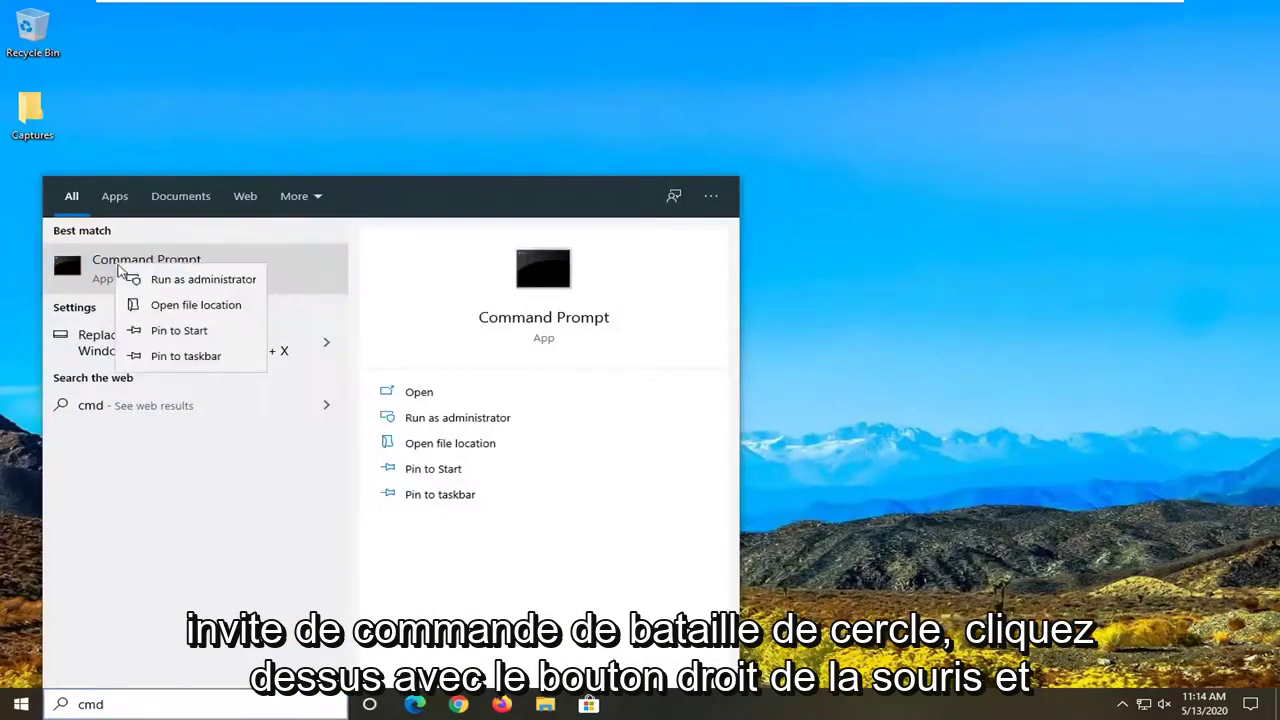
{"action": "left_click", "coordinate": [203, 280]}
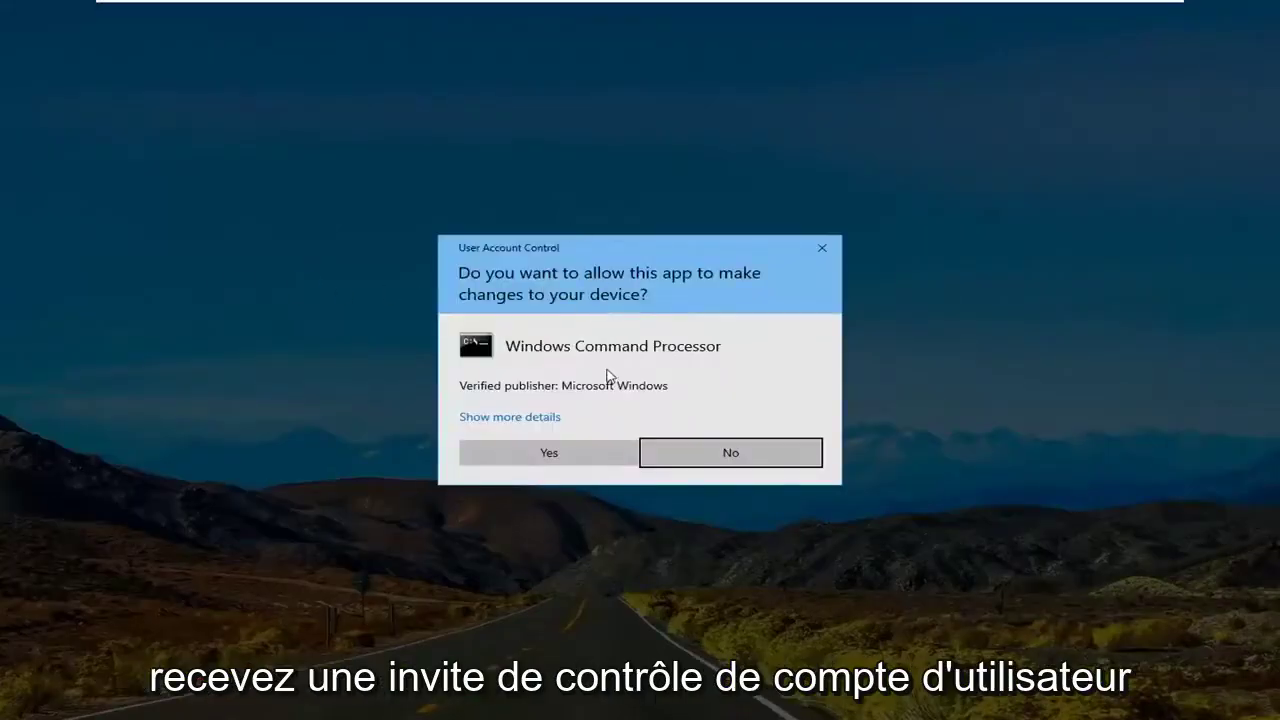
{"action": "left_click", "coordinate": [505, 448]}
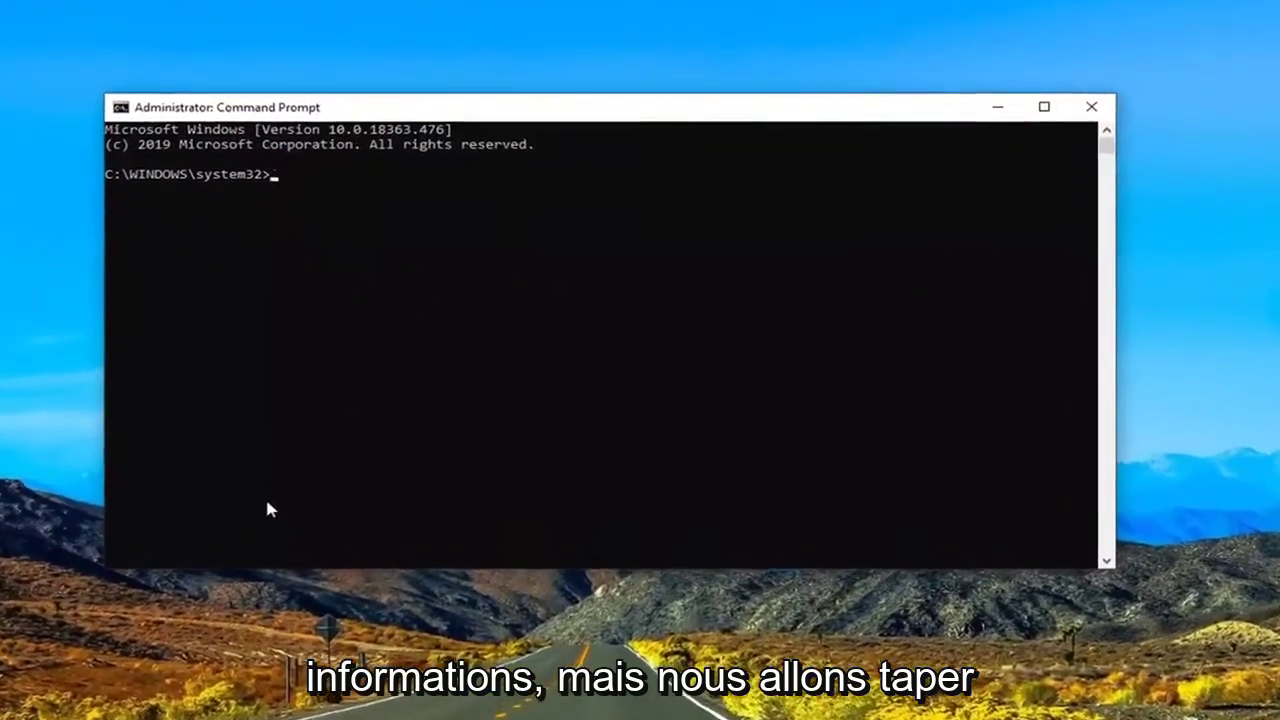
Run ipconfig to list the Ethernet adapter's IP configuration.
{"action": "type", "text": "ipc"}
{"action": "type", "text": "onfig"}
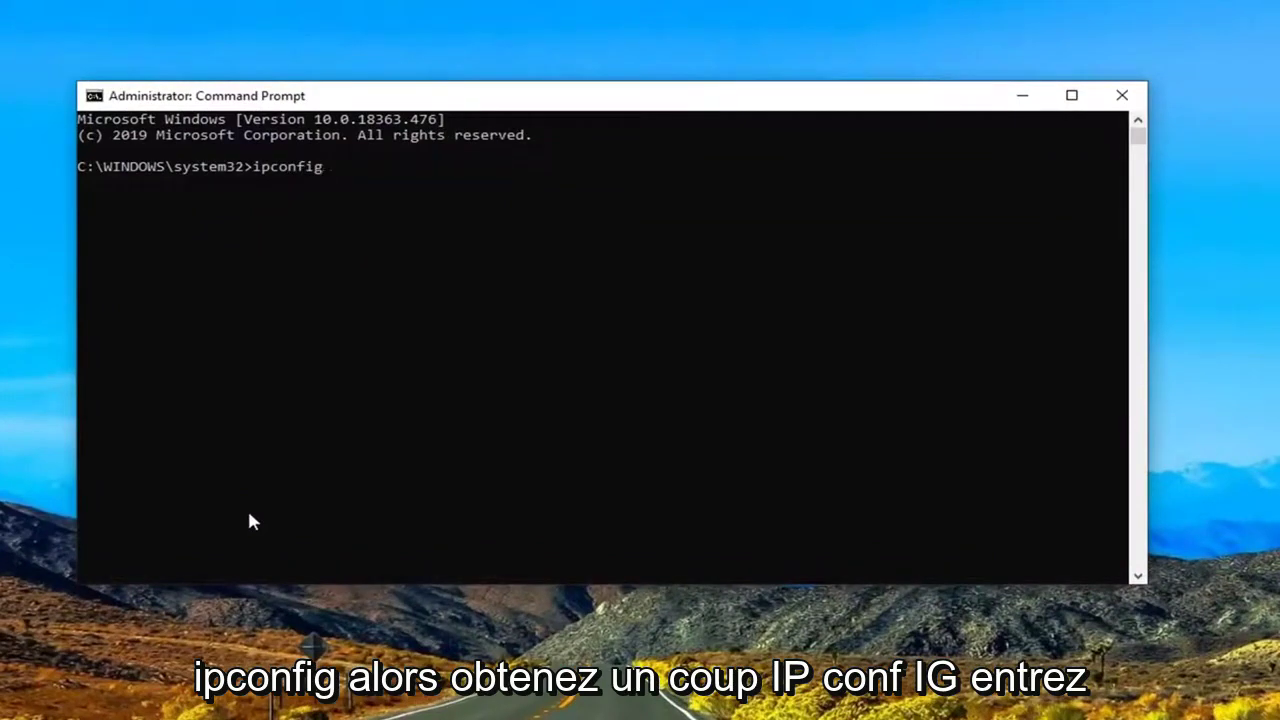
{"action": "key", "text": "Return"}
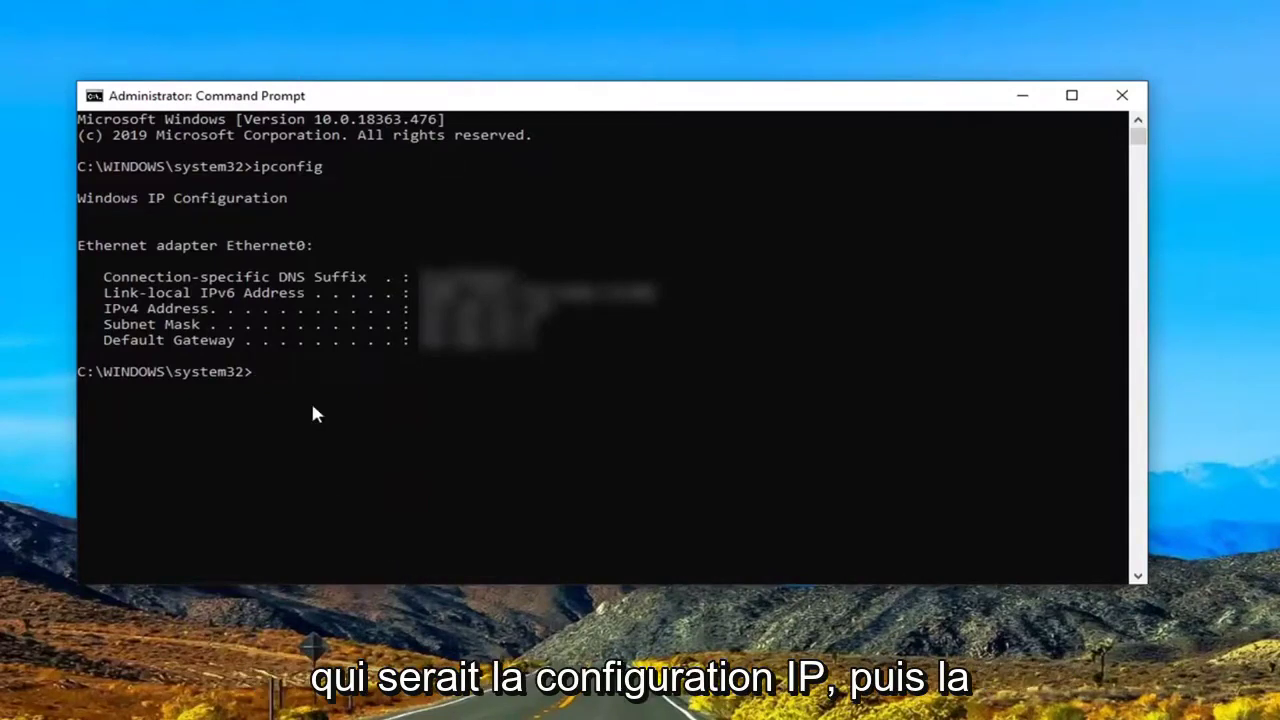
Run 'ipconfig /flushdns' to clear the DNS resolver cache.
{"action": "type", "text": "ipconfig "}
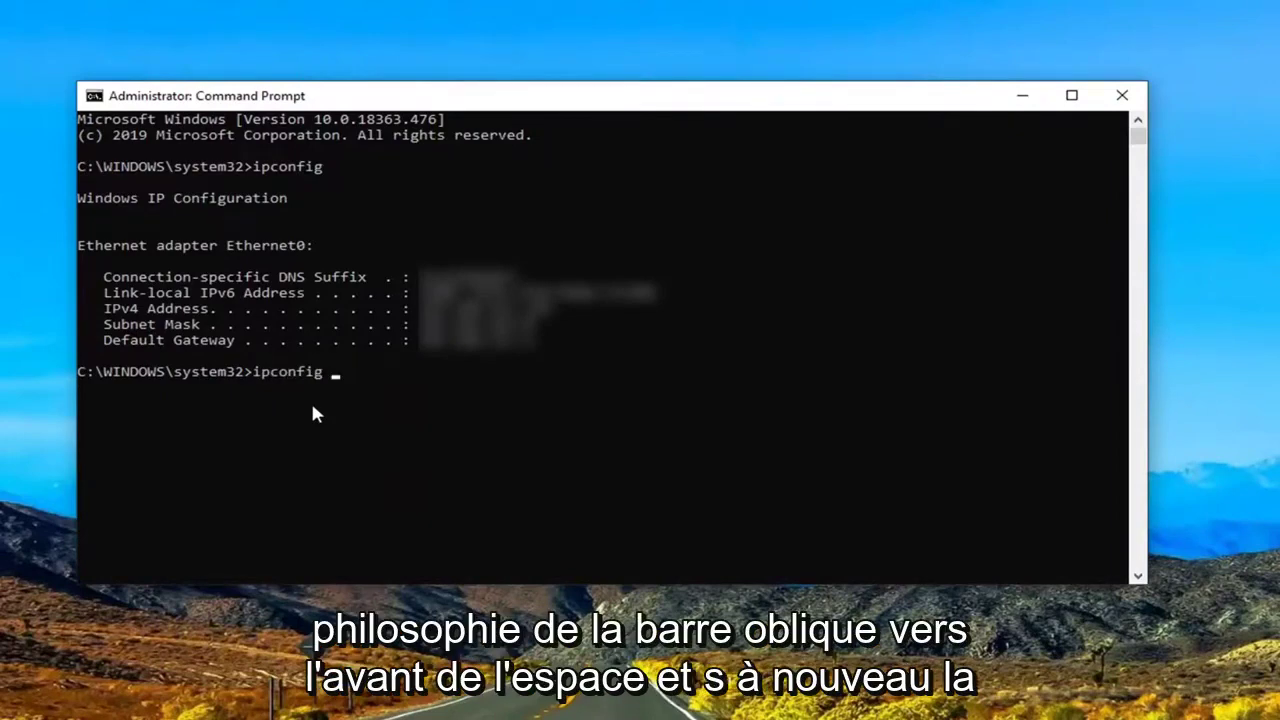
{"action": "type", "text": "/flushdns"}
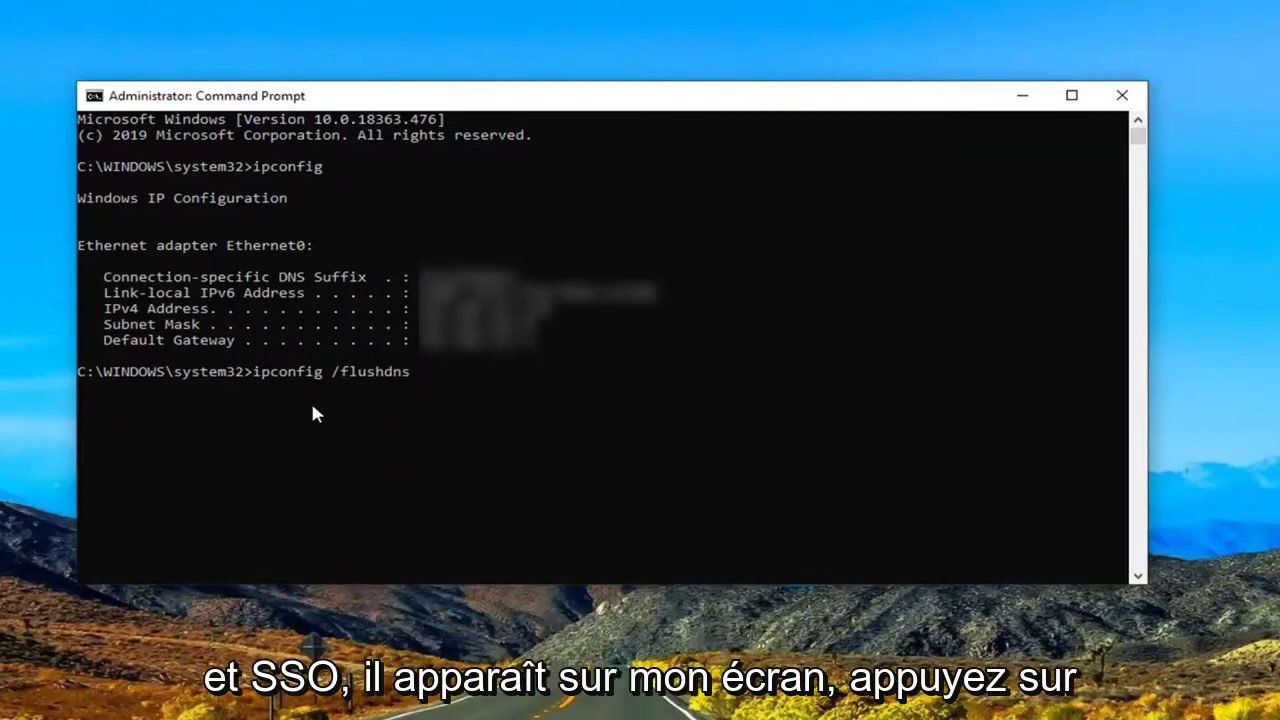
{"action": "key", "text": "Return"}
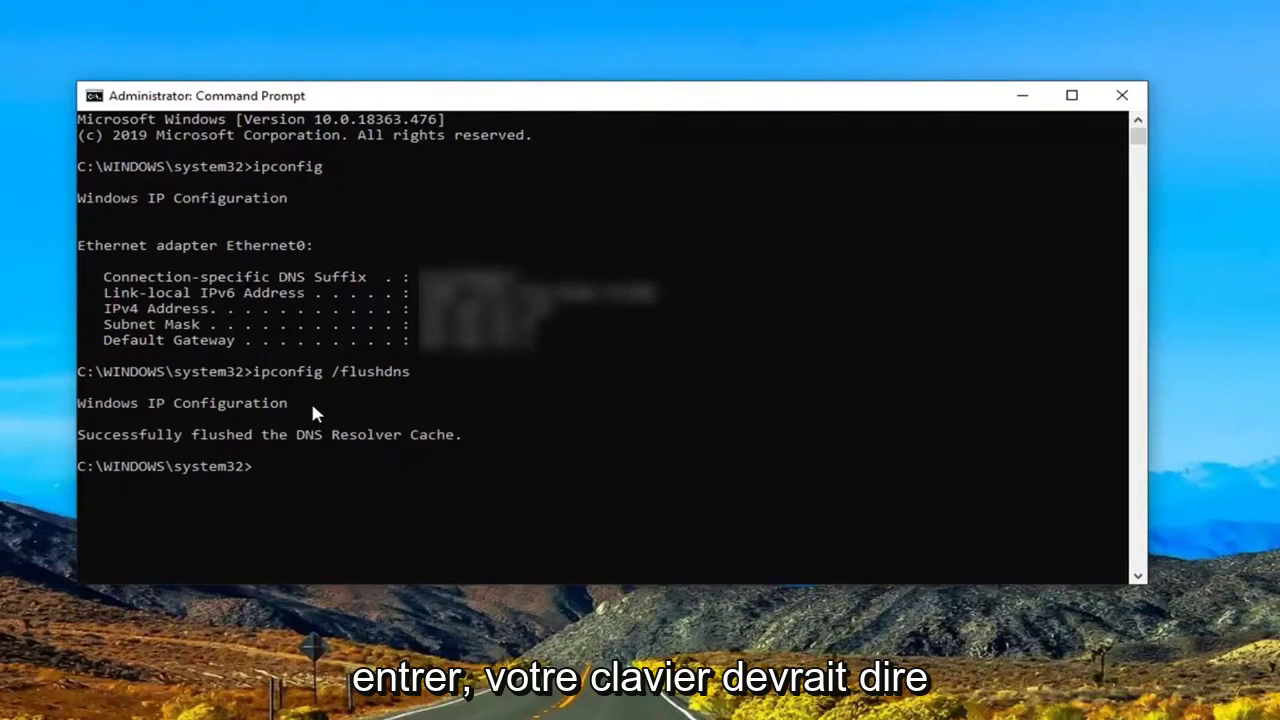